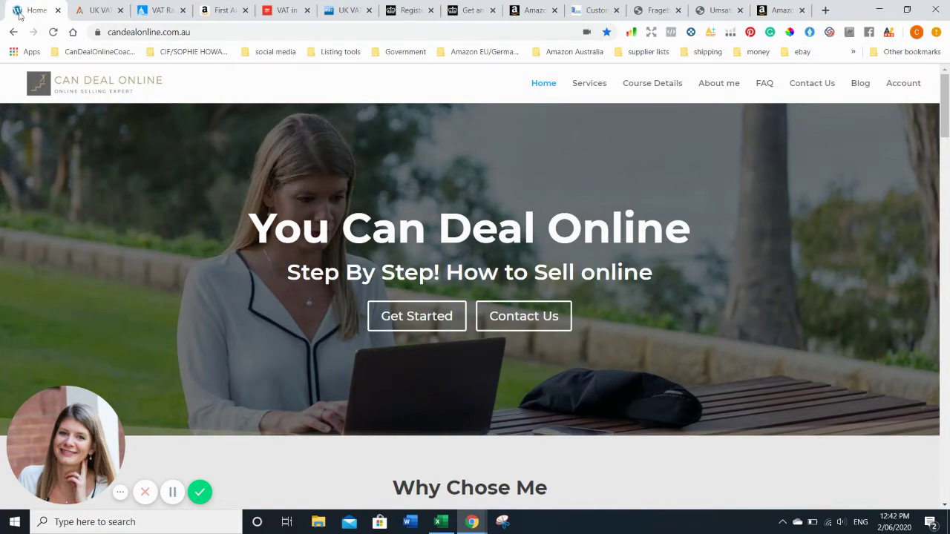
Scroll through Avalara VATlive's UK VAT guide on registration, returns and compliance, then return to its top
click(100, 12)
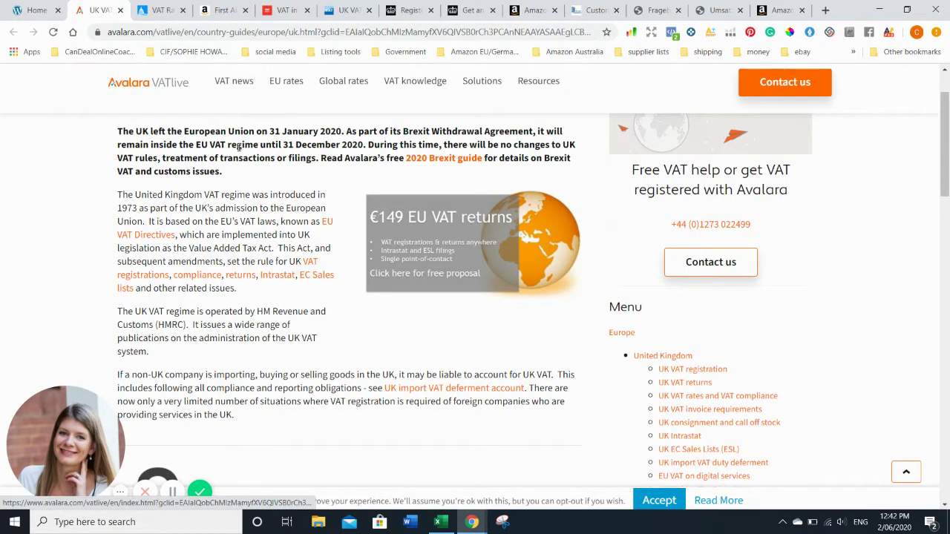
scroll(350, 251, up, 1)
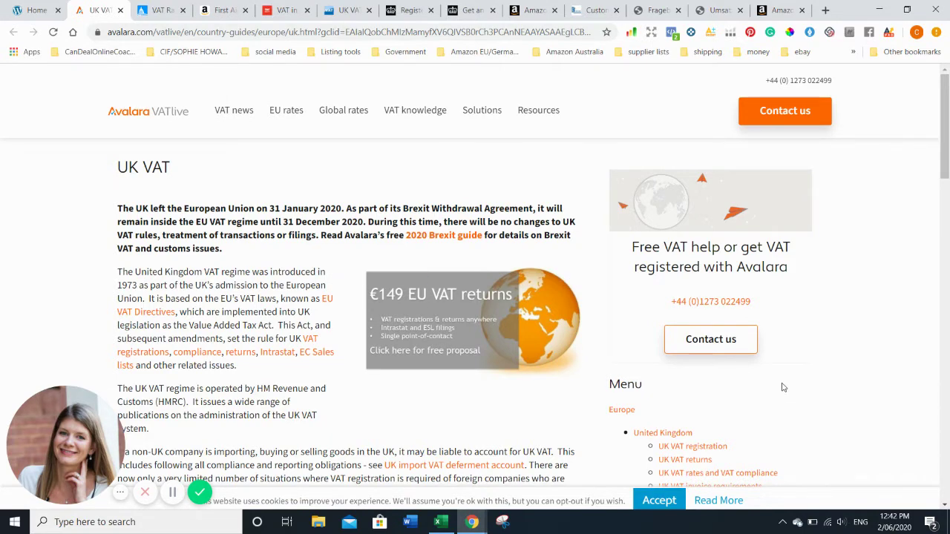
scroll(779, 388, down, 1)
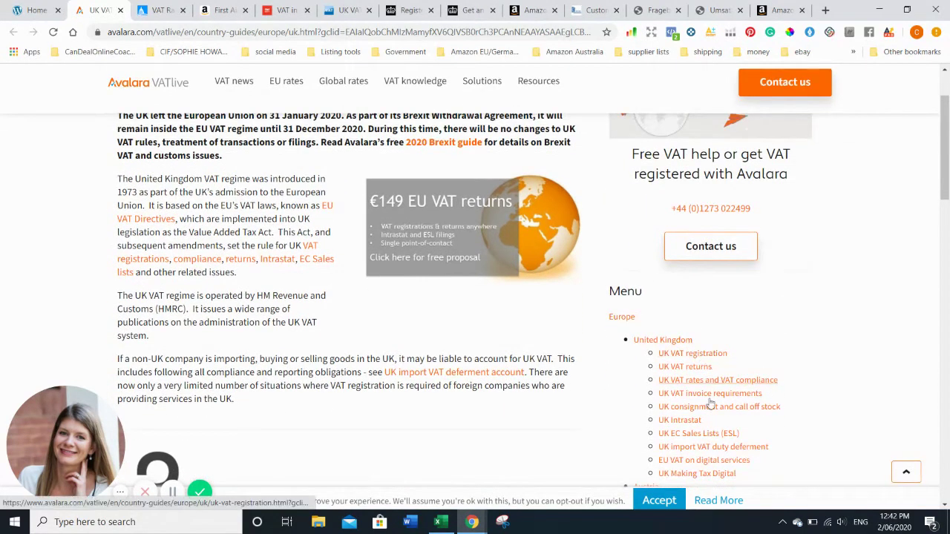
scroll(700, 397, down, 5)
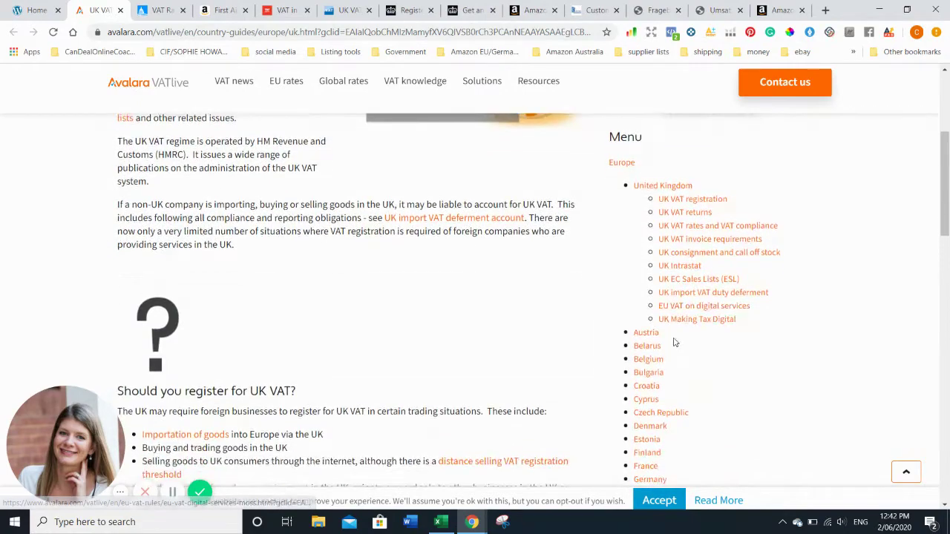
scroll(671, 347, down, 4)
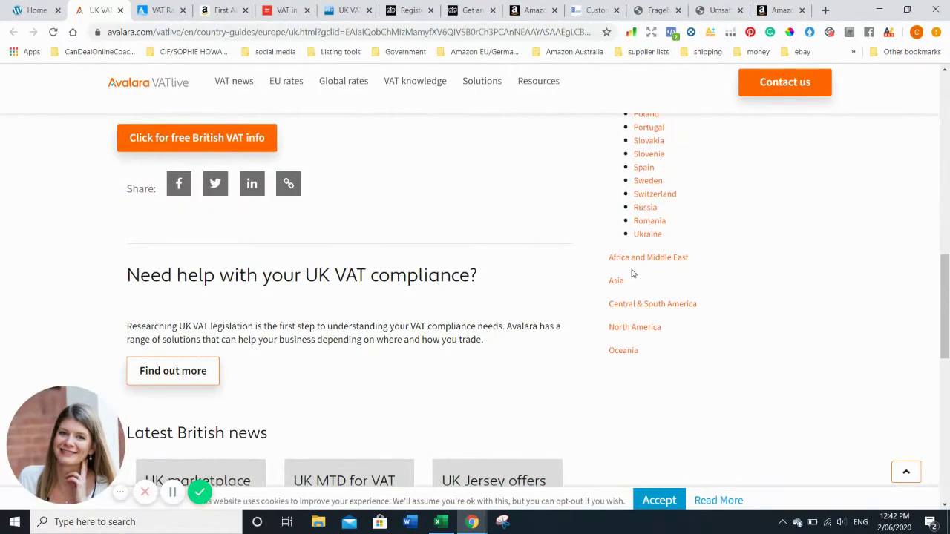
scroll(668, 334, up, 6)
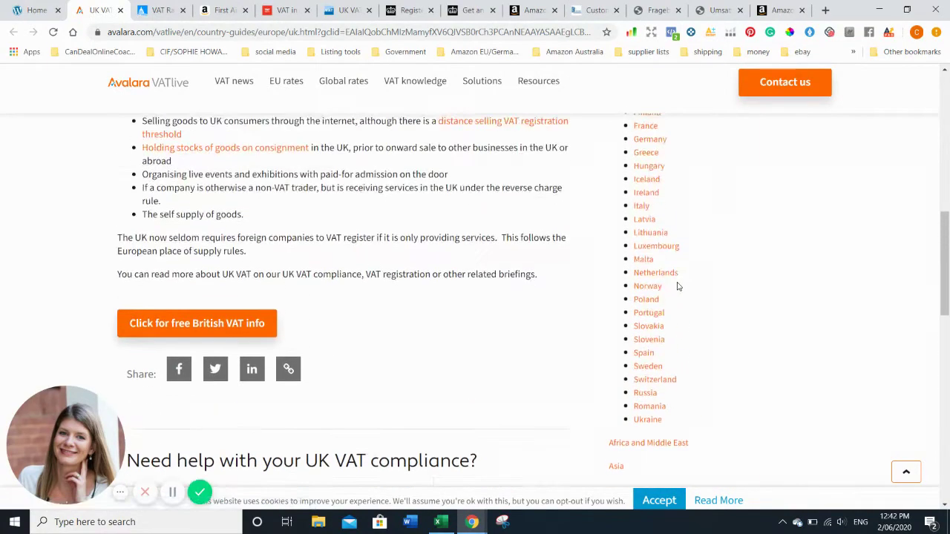
scroll(703, 316, up, 3)
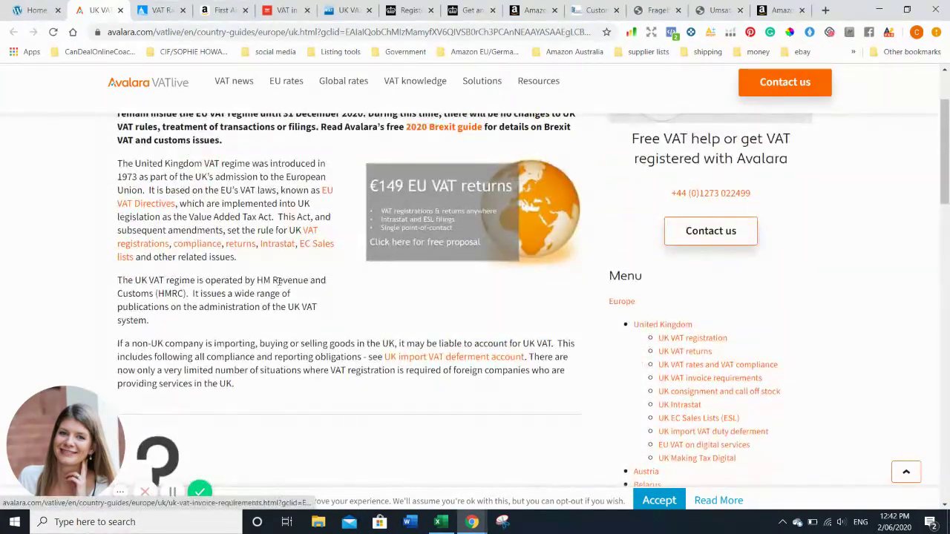
scroll(615, 332, up, 1)
scroll(615, 331, up, 1)
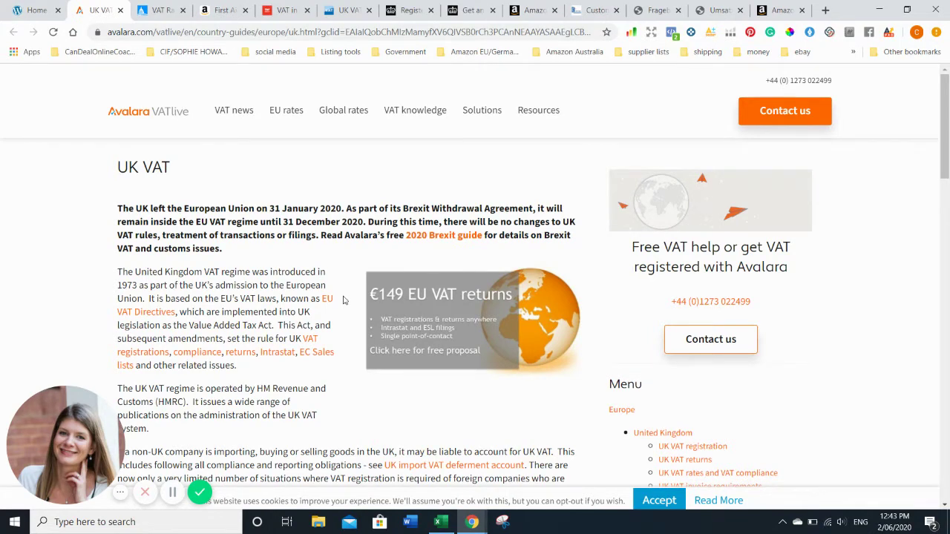
Show the Tax Foundation's 2019 European VAT rates map with GB at 20.0% and DE at 19.0%
click(157, 15)
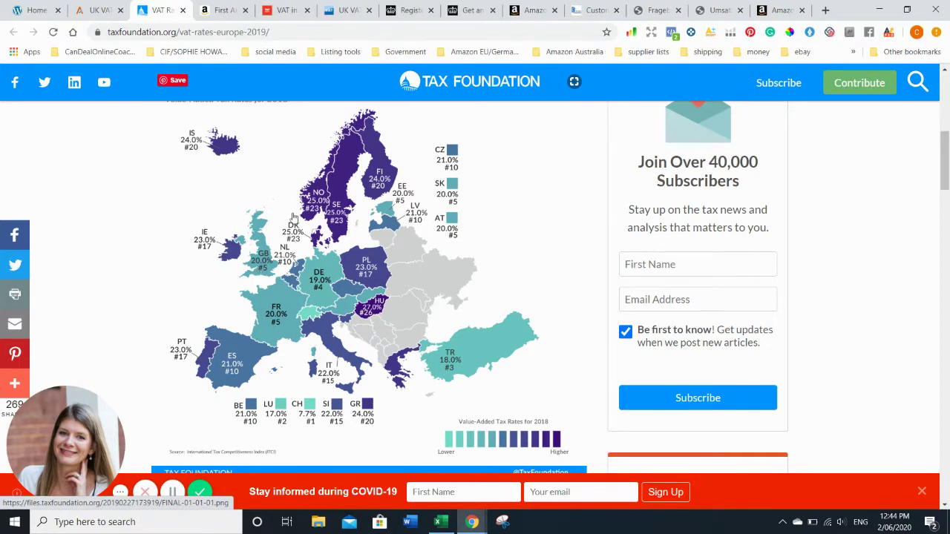
Bring up the General Medi first aid kit listing and select its £18.41 Deal of the Day price
click(217, 13)
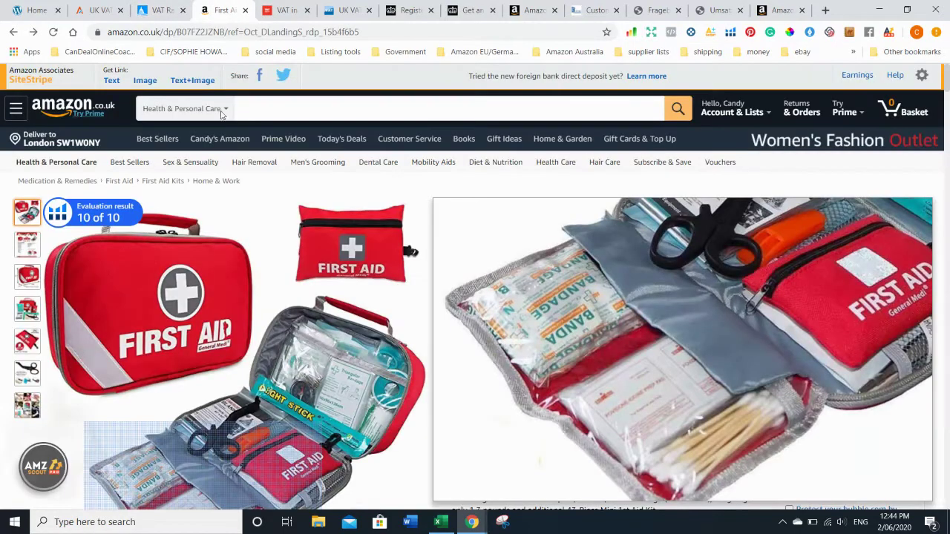
scroll(199, 51, down, 2)
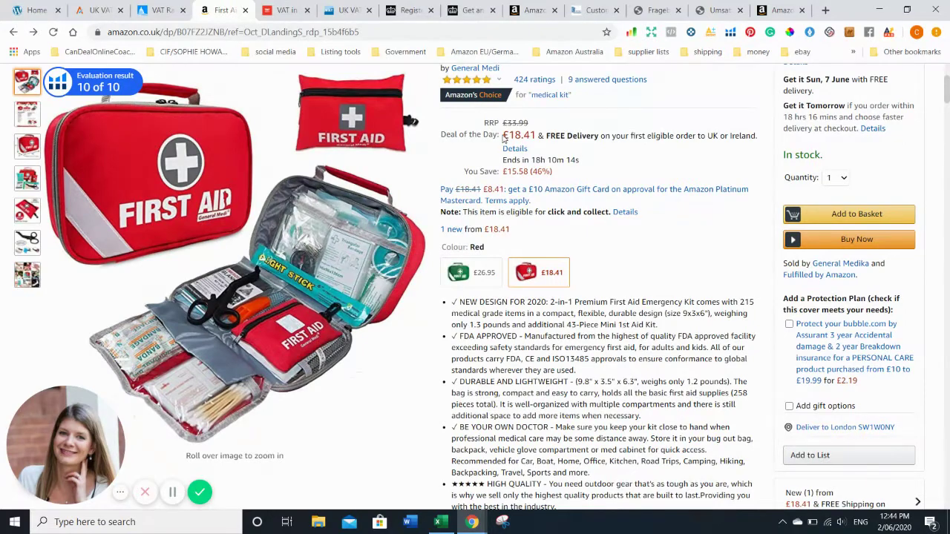
drag(502, 136, 539, 136)
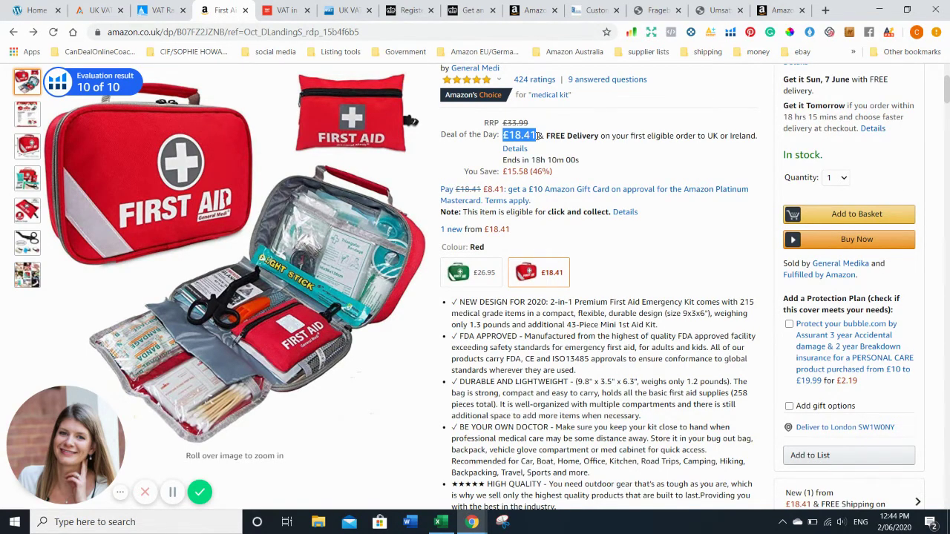
Show TMF Group's UK VAT profile, which notes no registration threshold for non-resident companies
click(280, 10)
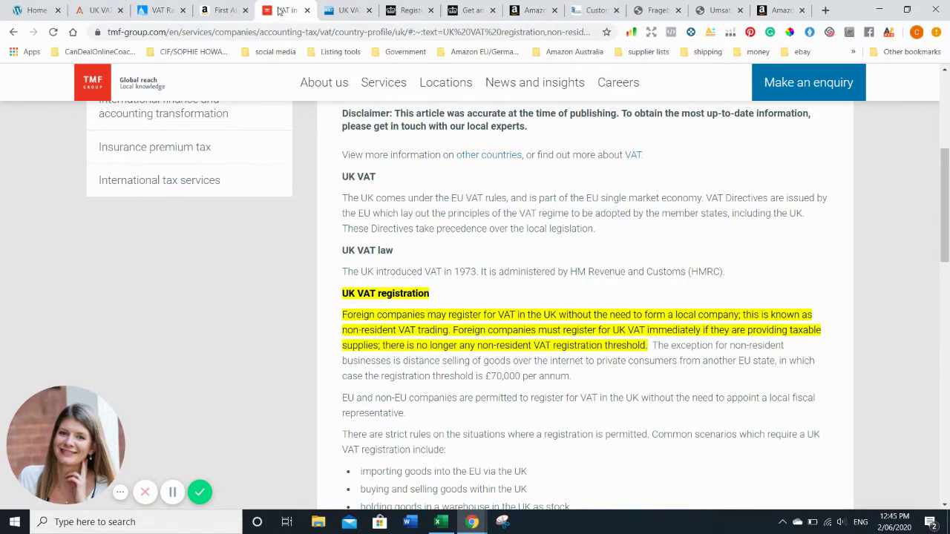
View GOV.UK's Register for VAT page down to the online service and VAT1 form options
click(405, 10)
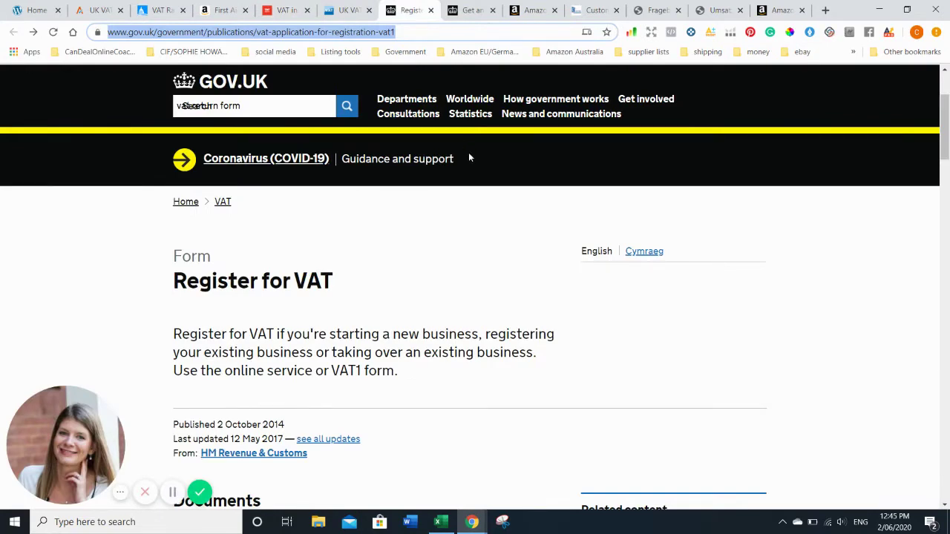
scroll(435, 221, down, 3)
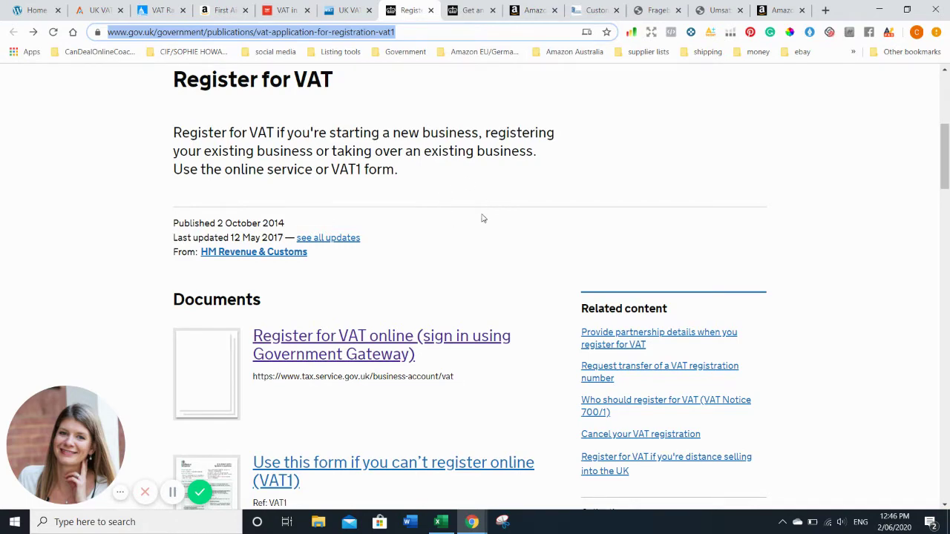
Show GOV.UK's 'Get an EORI number' page on moving goods between the UK and non-EU countries
click(468, 11)
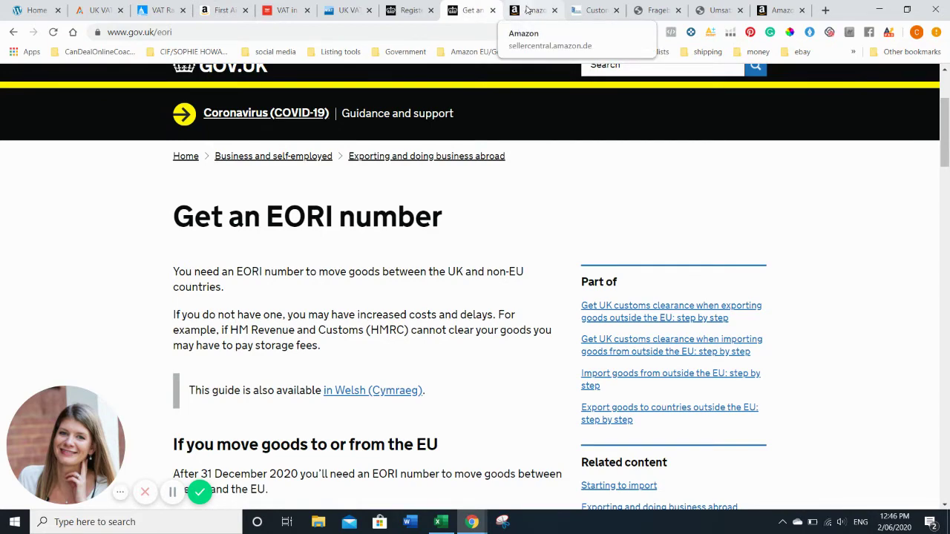
Read Amazon's Germany tax obligations article on the Sec. 22f UStG certificate, glancing at the ZOLL EORI page
click(527, 10)
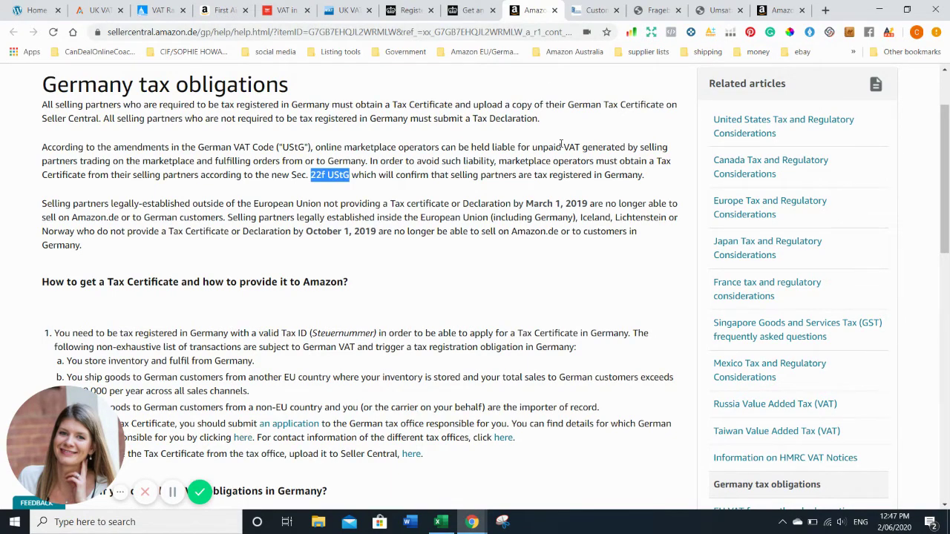
scroll(407, 133, down, 1)
scroll(405, 250, down, 3)
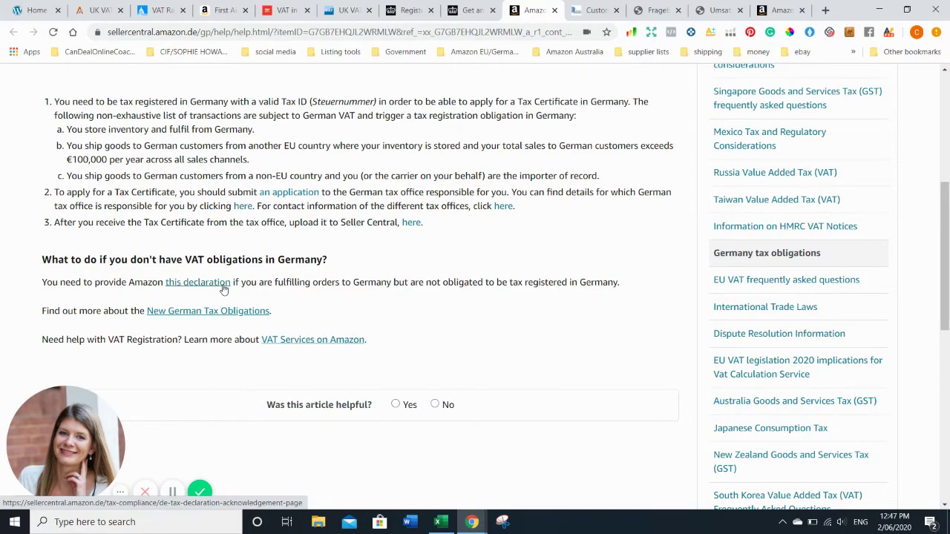
click(587, 11)
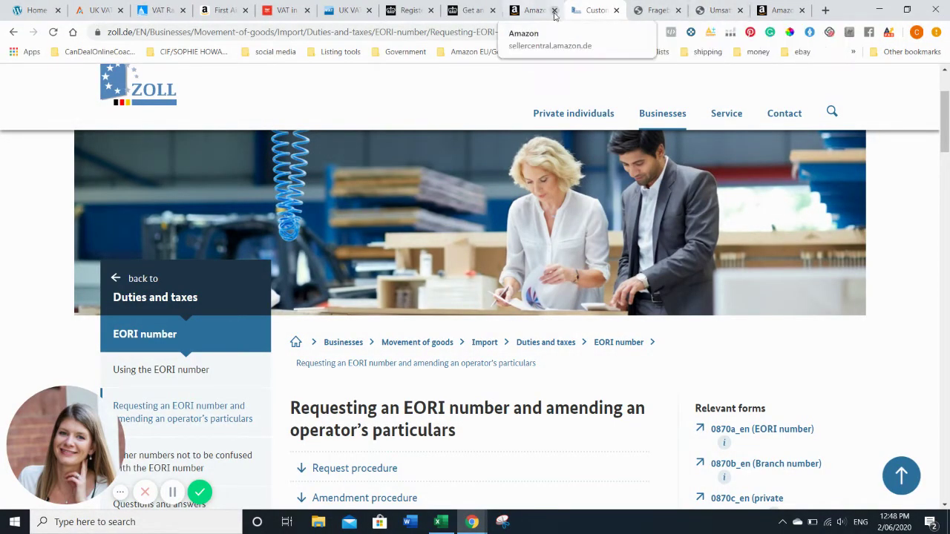
click(529, 12)
scroll(366, 228, up, 5)
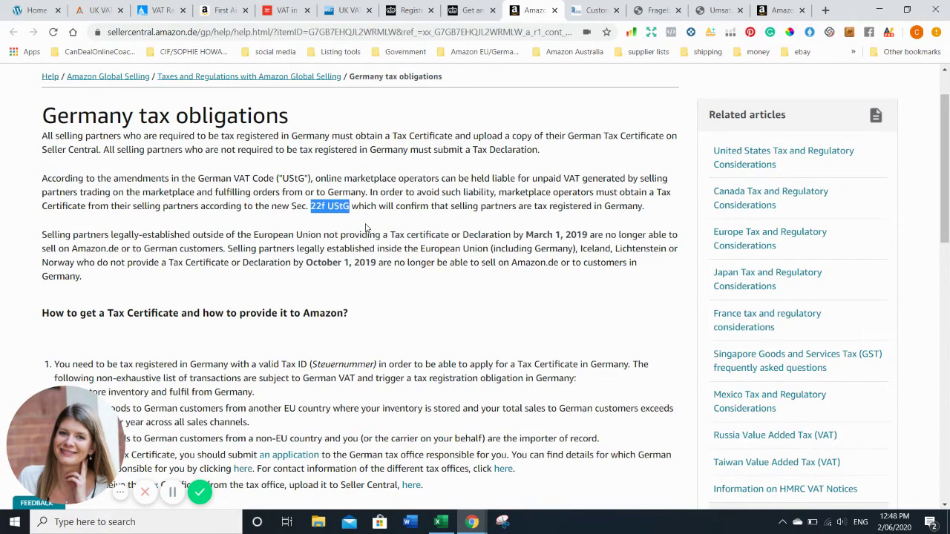
click(342, 230)
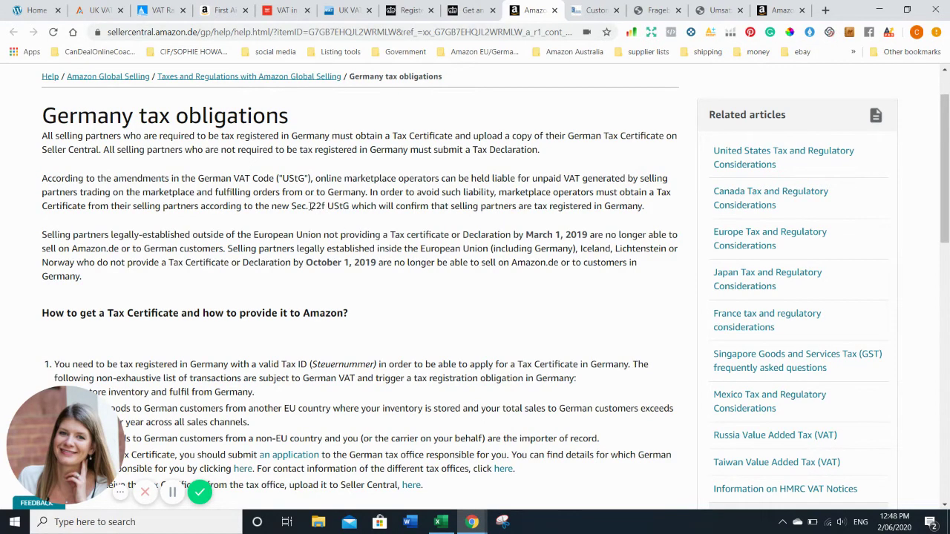
drag(312, 207, 352, 207)
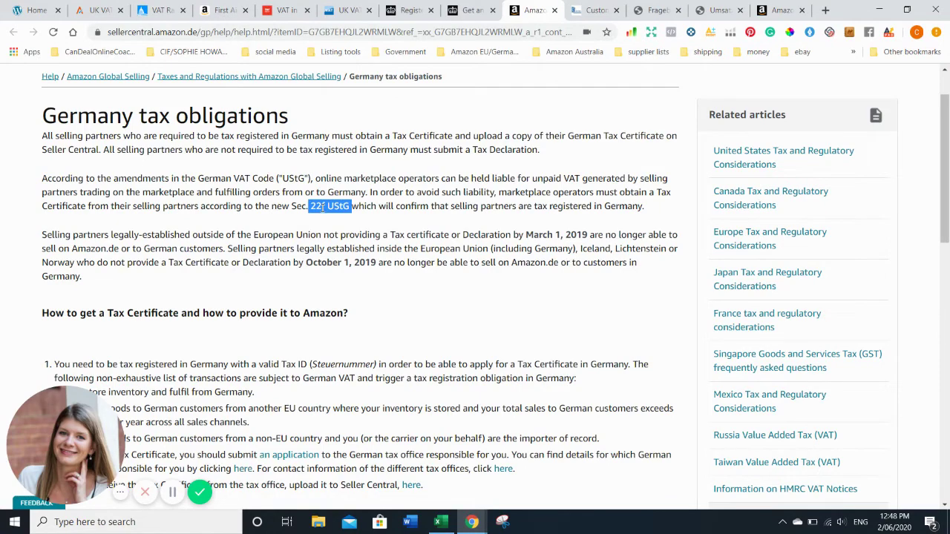
Scroll through the PDF listing German tax offices responsible for foreign entrepreneurs
click(708, 13)
scroll(576, 349, up, 5)
scroll(577, 338, up, 1)
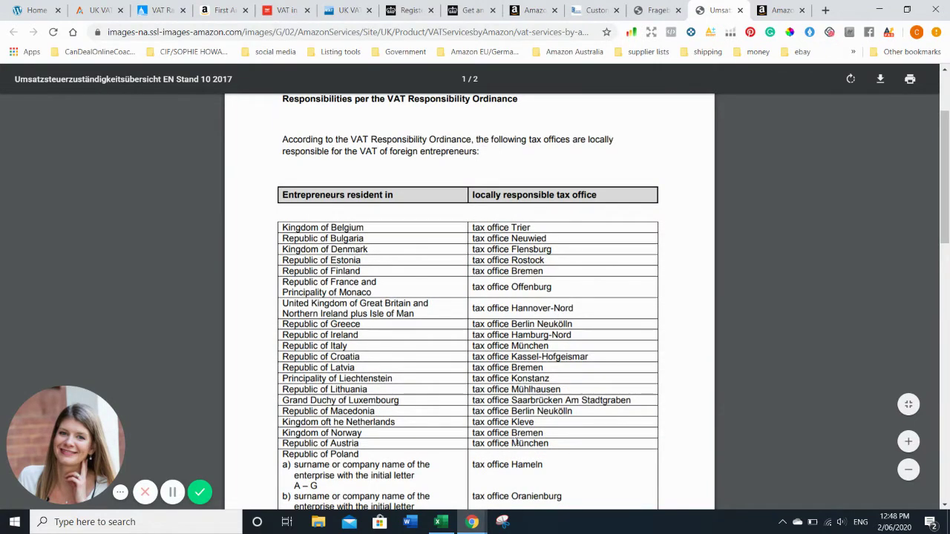
scroll(563, 380, down, 2)
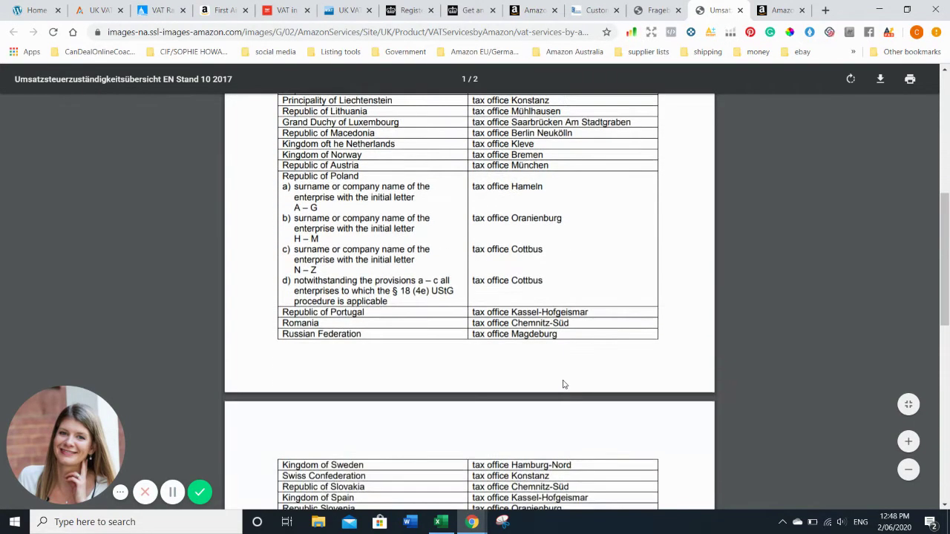
scroll(563, 385, down, 4)
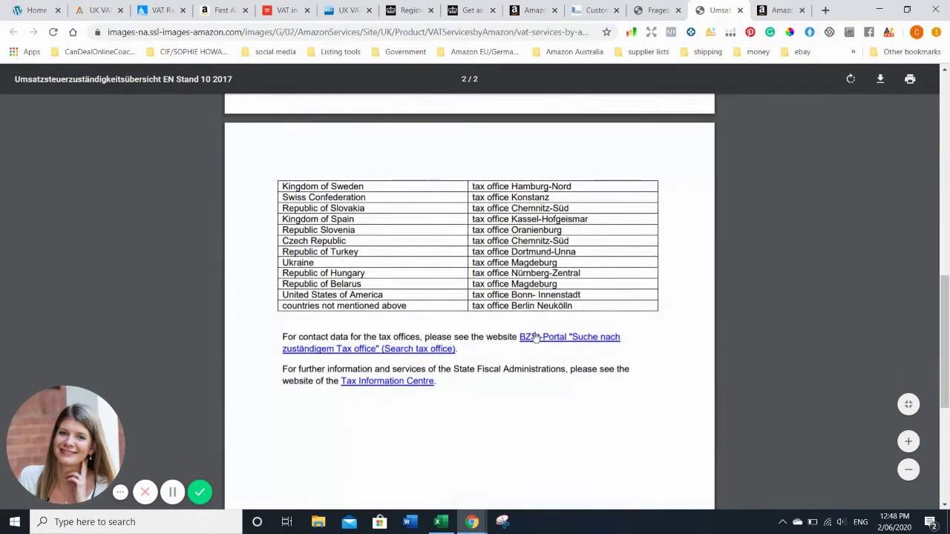
scroll(389, 332, up, 1)
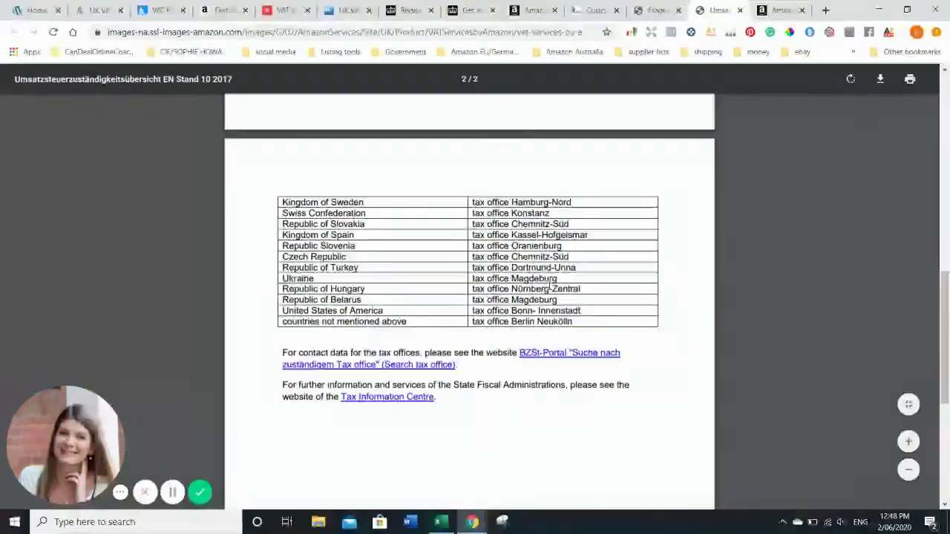
scroll(546, 280, up, 2)
Read the Fragebogen_Onlinehandel questionnaire from its title page through sections 1.1–1.13
click(651, 12)
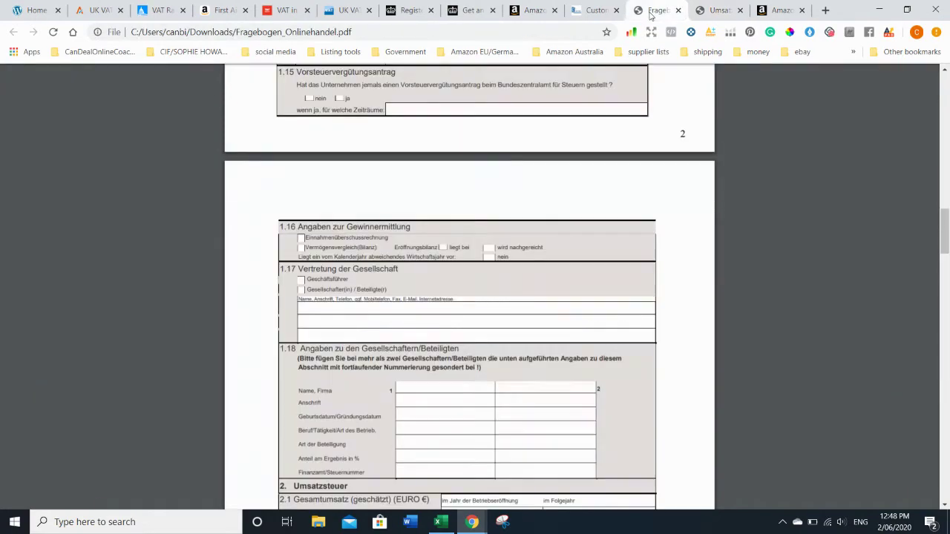
scroll(534, 275, up, 10)
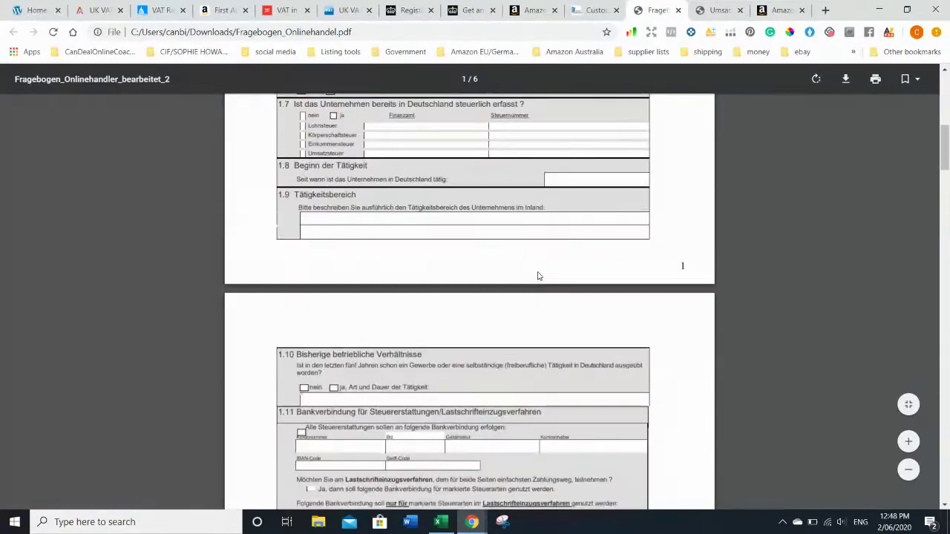
scroll(539, 277, up, 10)
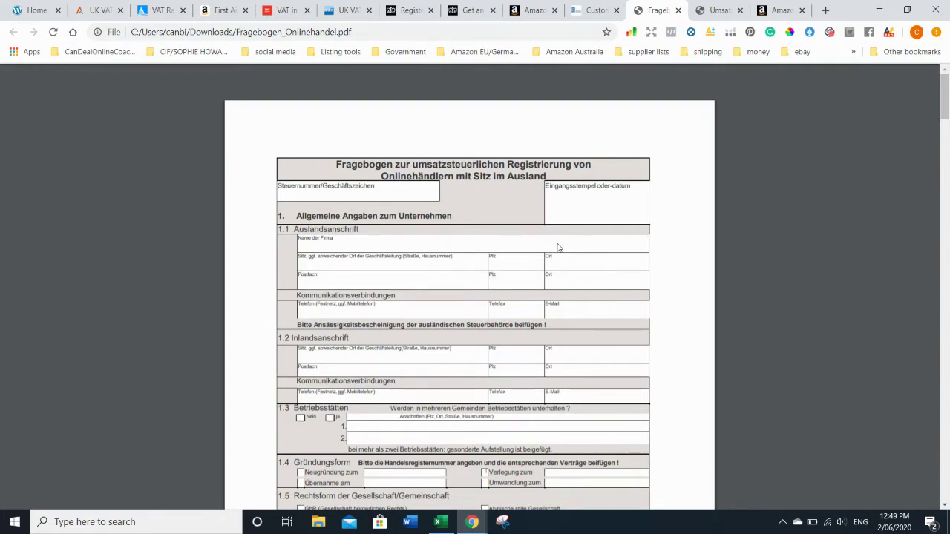
scroll(559, 247, down, 5)
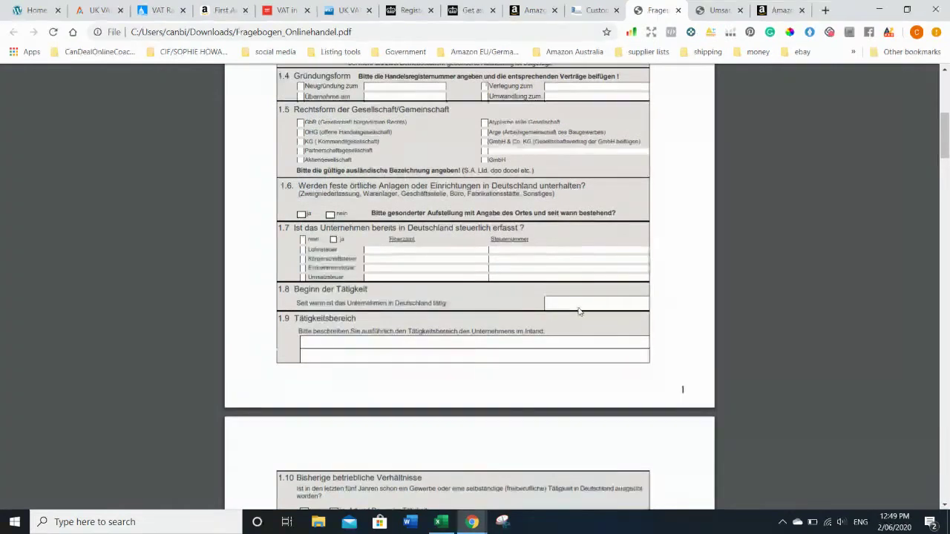
scroll(562, 270, down, 1)
scroll(562, 270, down, 2)
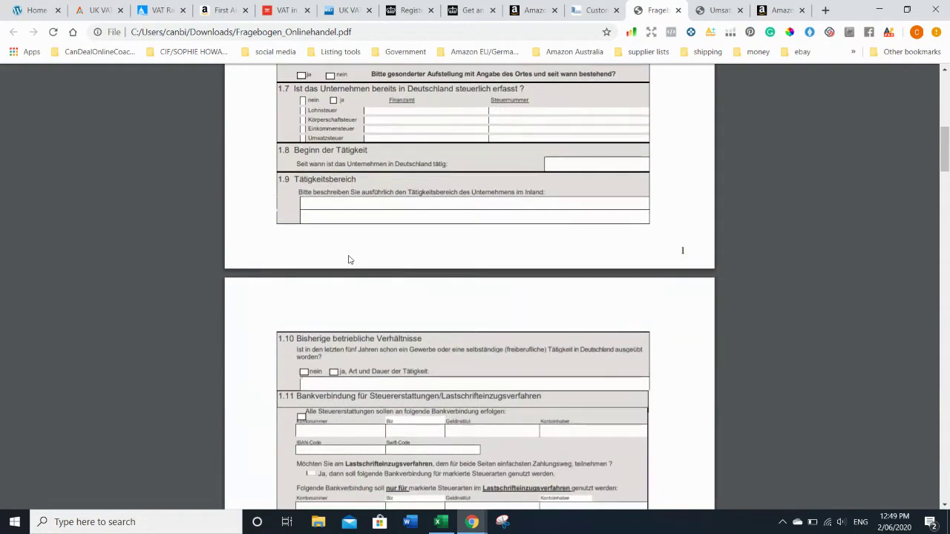
scroll(421, 293, down, 4)
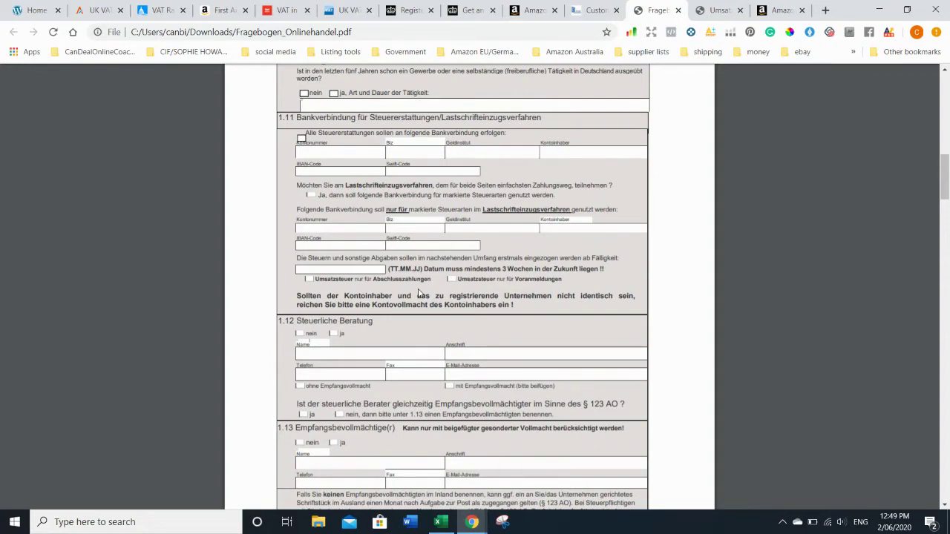
Scroll questionnaire sections 1.12–2.3, then show Amazon's Tax Document Library with May and February 2020 reports
scroll(419, 294, down, 3)
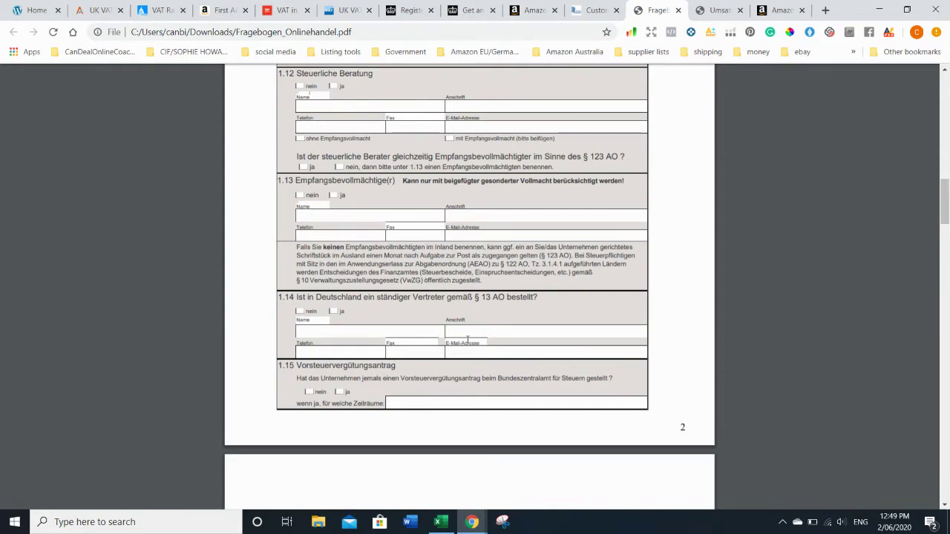
scroll(479, 320, down, 1)
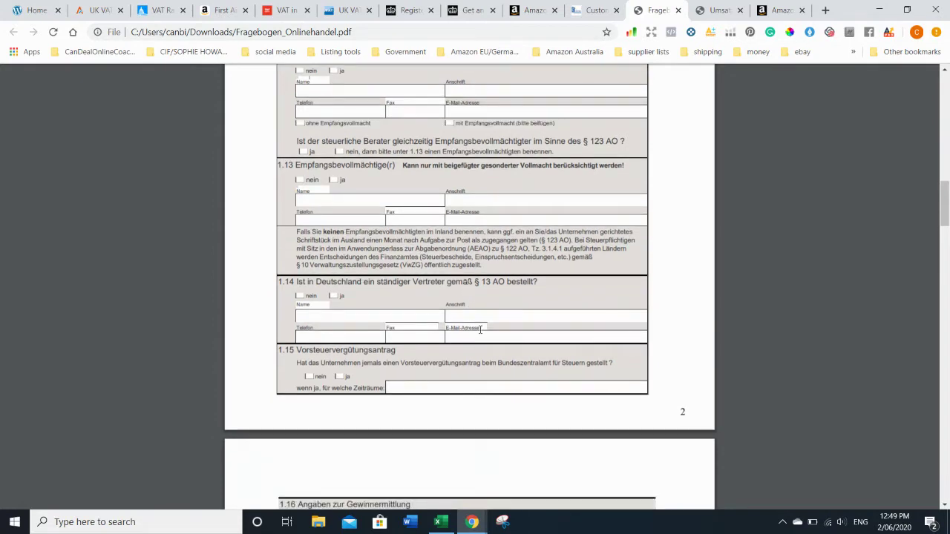
scroll(480, 329, down, 4)
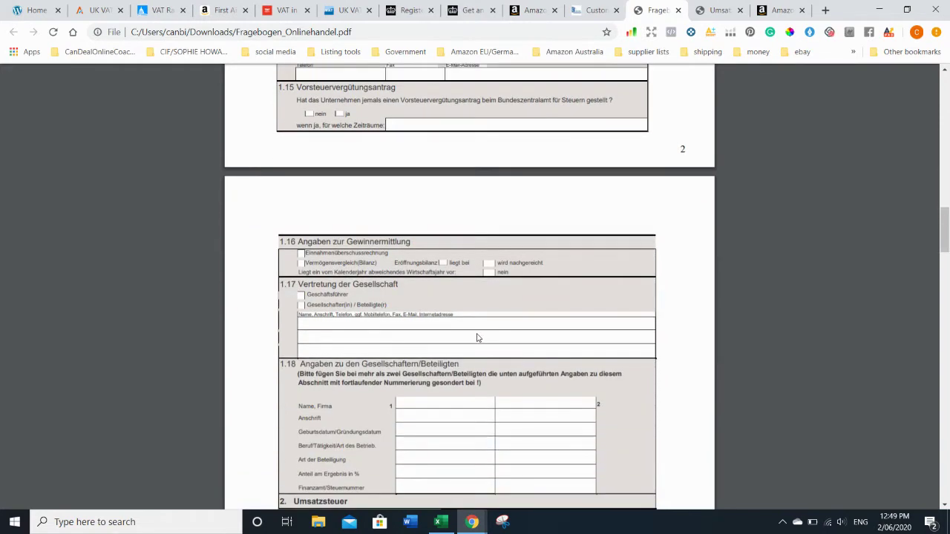
scroll(478, 338, down, 1)
scroll(469, 336, down, 2)
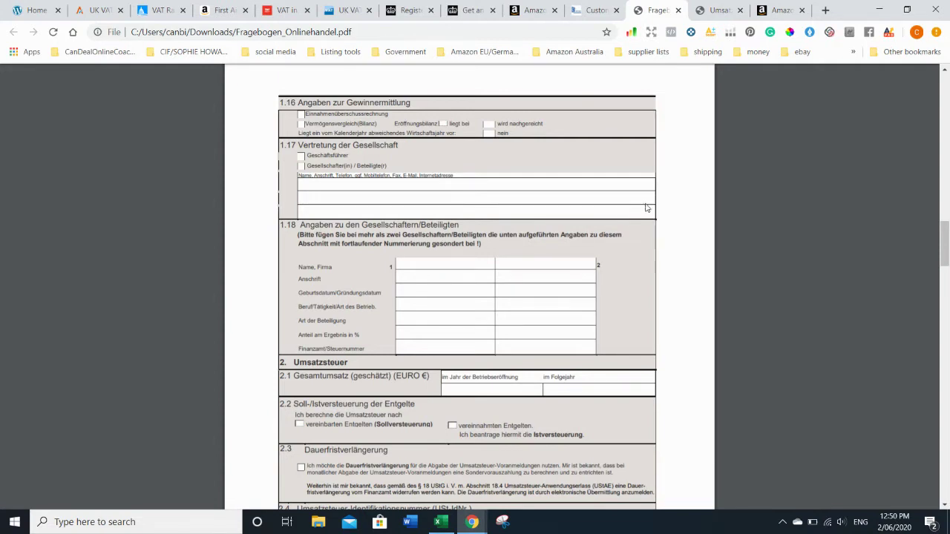
click(772, 12)
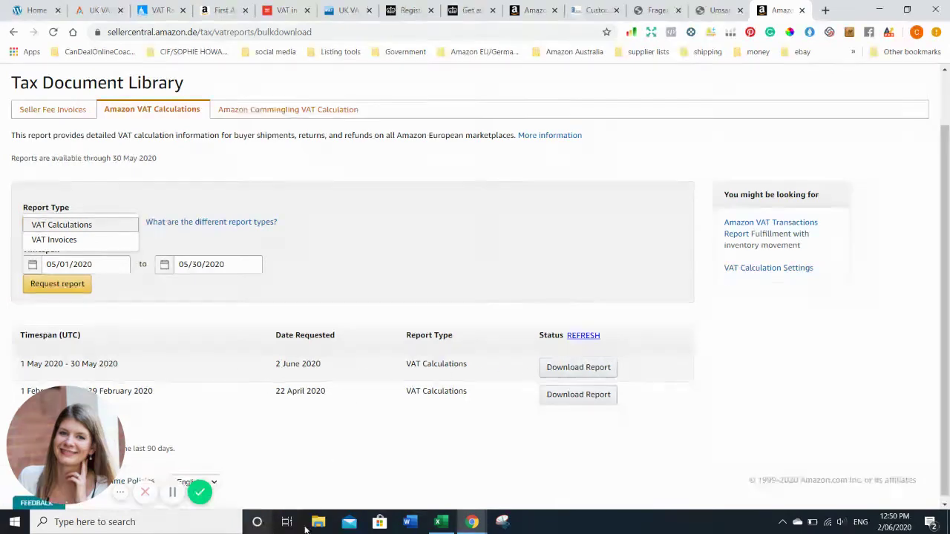
Switch to the taxReport VAT calculations workbook in Excel, with its DE and GB shipments
click(438, 522)
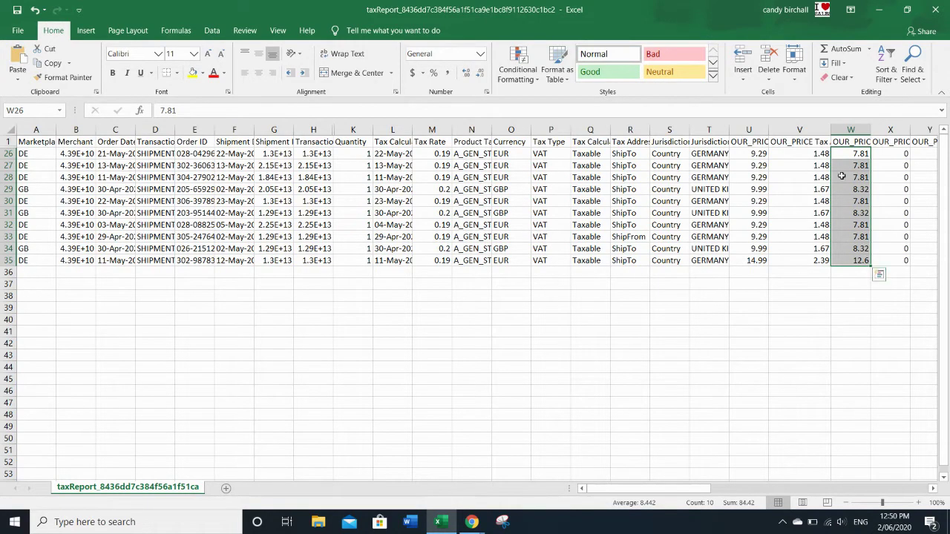
click(746, 141)
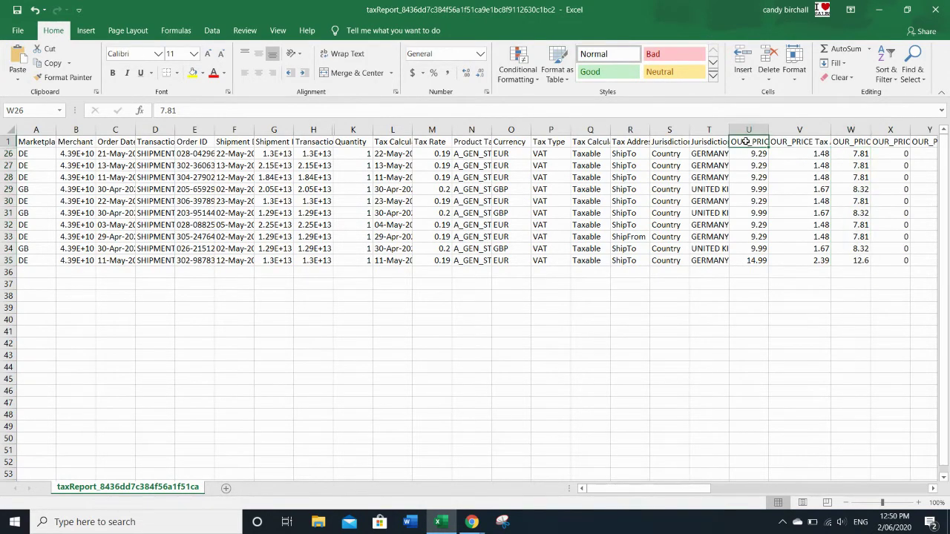
click(804, 142)
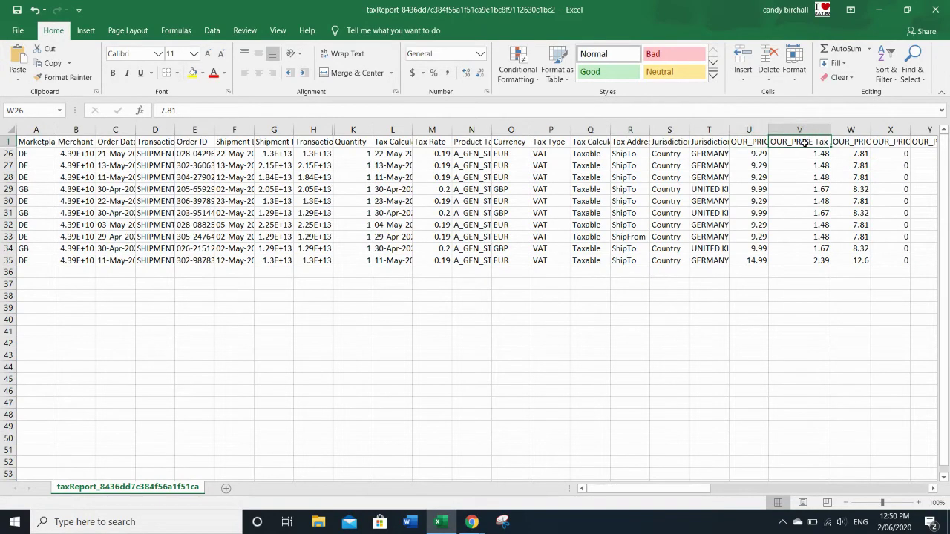
click(850, 142)
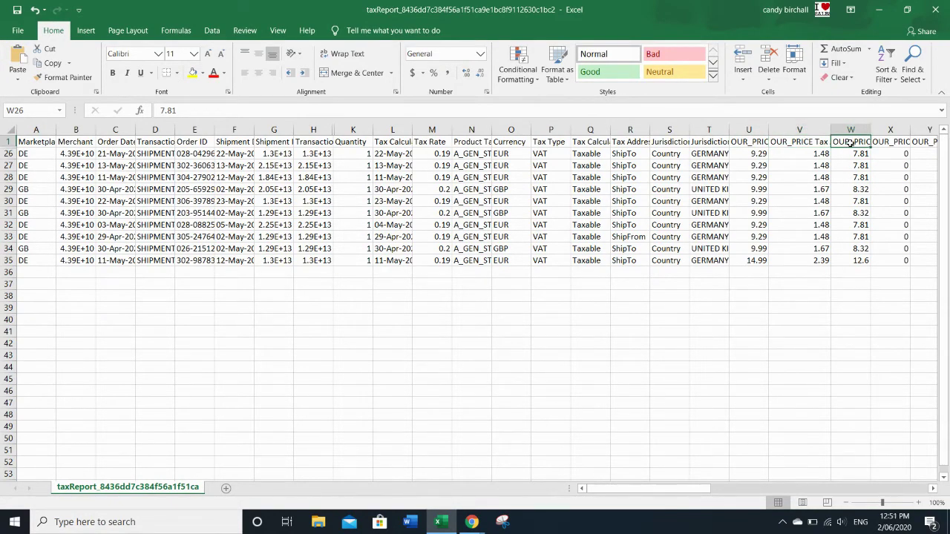
drag(853, 153, 859, 262)
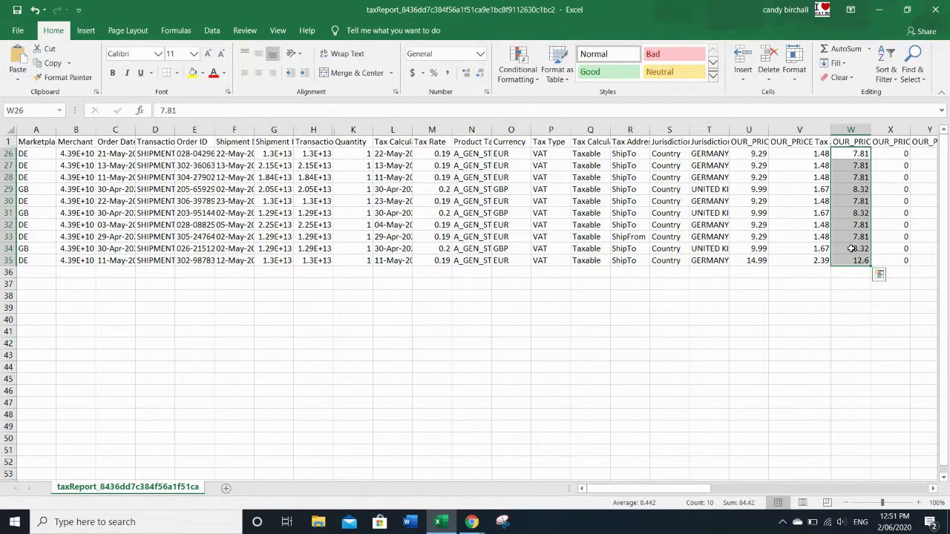
drag(786, 154, 786, 261)
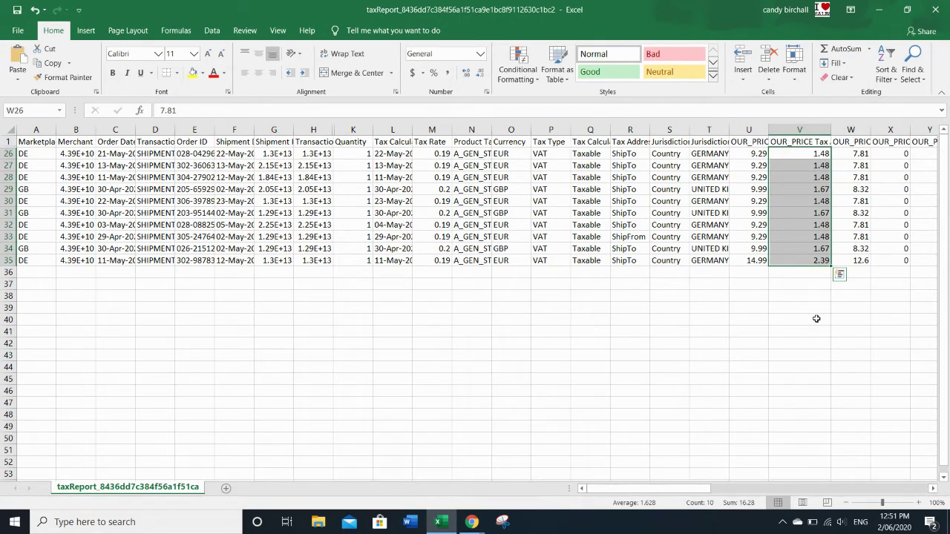
click(780, 312)
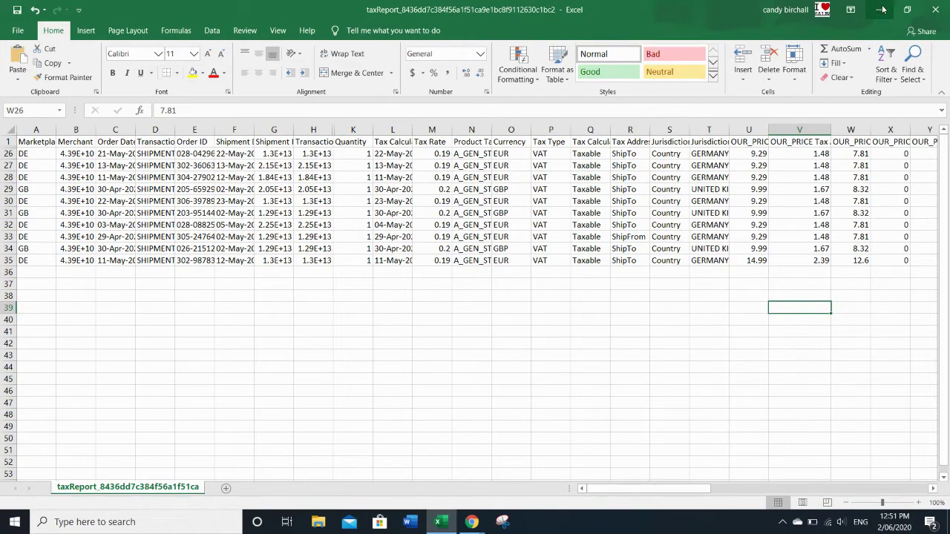
mouse_move(472, 524)
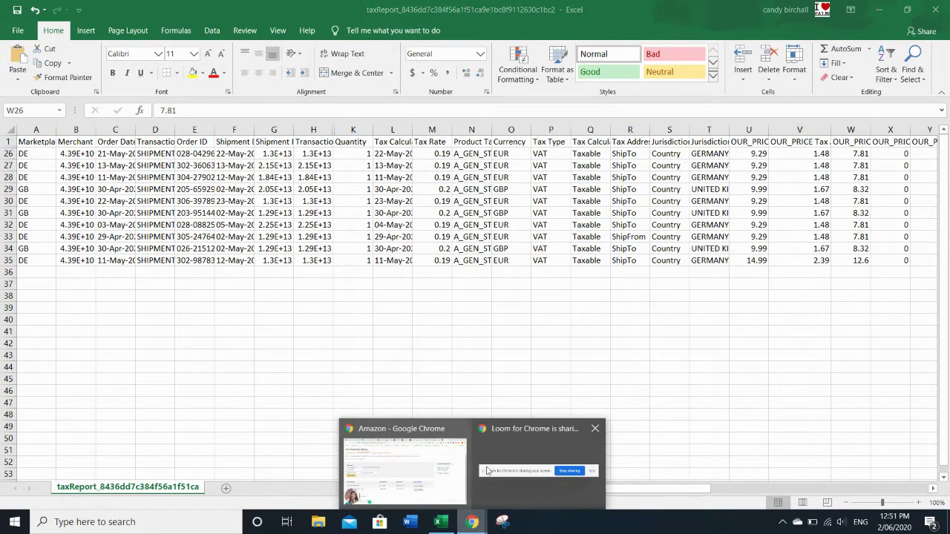
Return to Chrome and confirm the first-aid kit's £18.41 Deal of the Day price
click(397, 458)
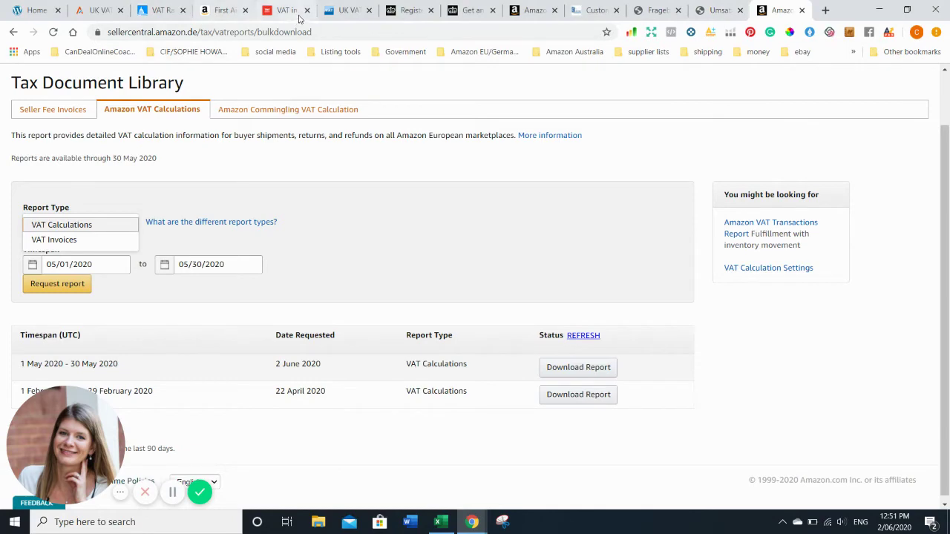
click(343, 11)
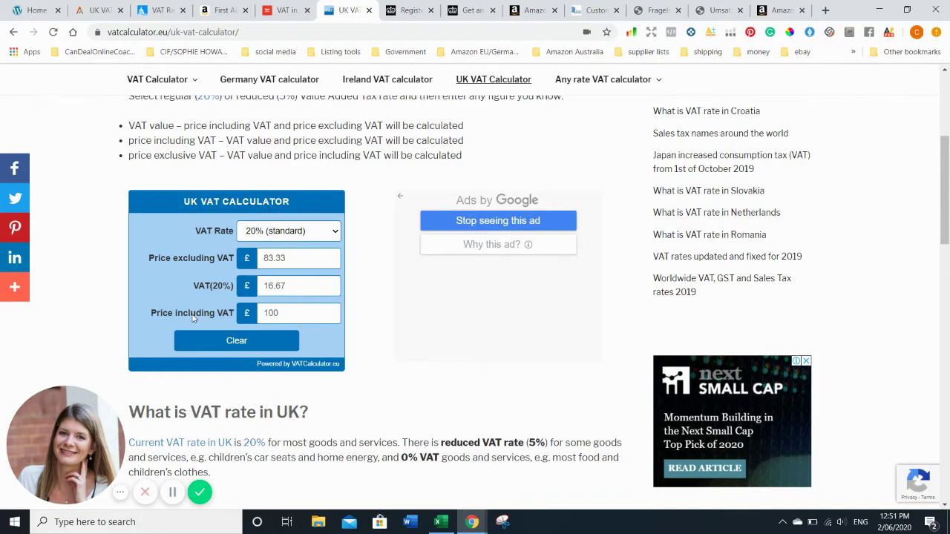
click(223, 10)
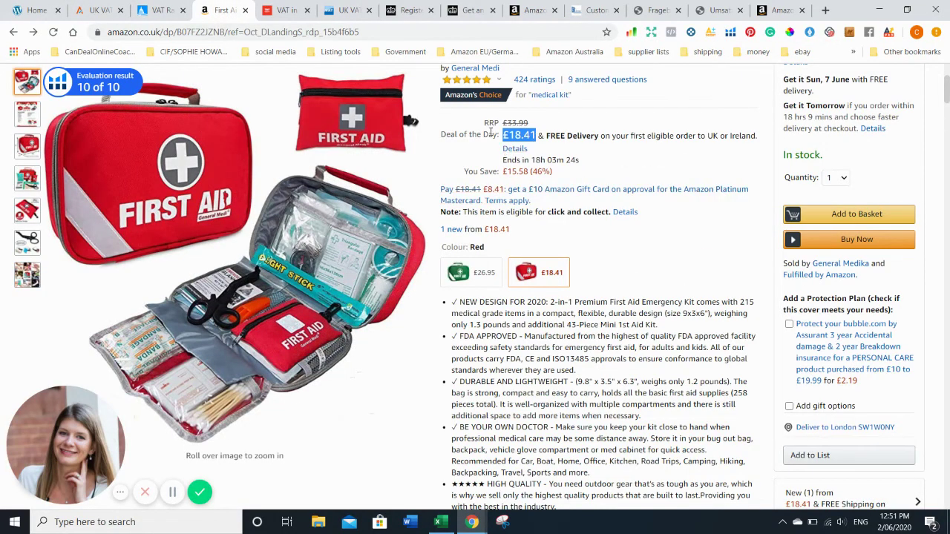
Replace 100 with 18.41 as the VAT-inclusive price, giving £15.34 net and £3.07 VAT
click(345, 10)
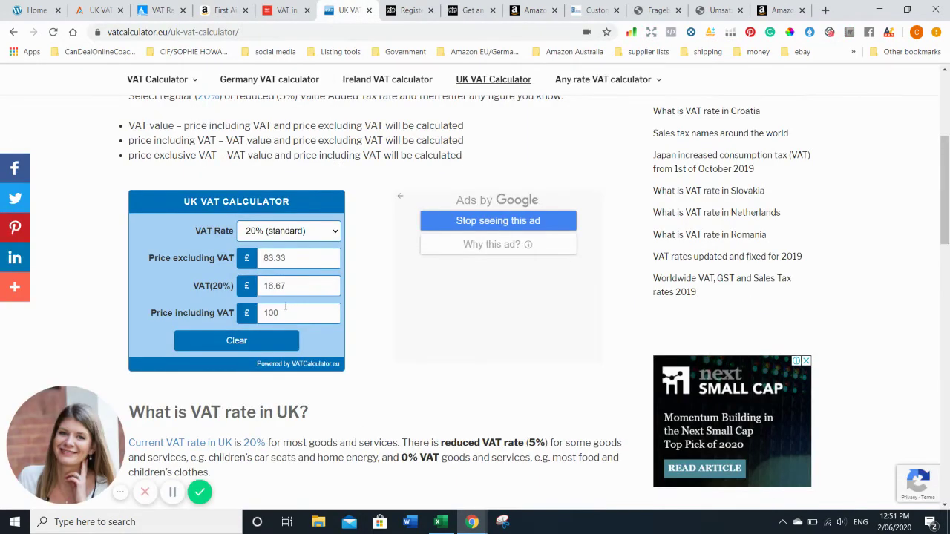
drag(286, 307, 244, 317)
text(18.41)
drag(262, 258, 256, 287)
click(291, 257)
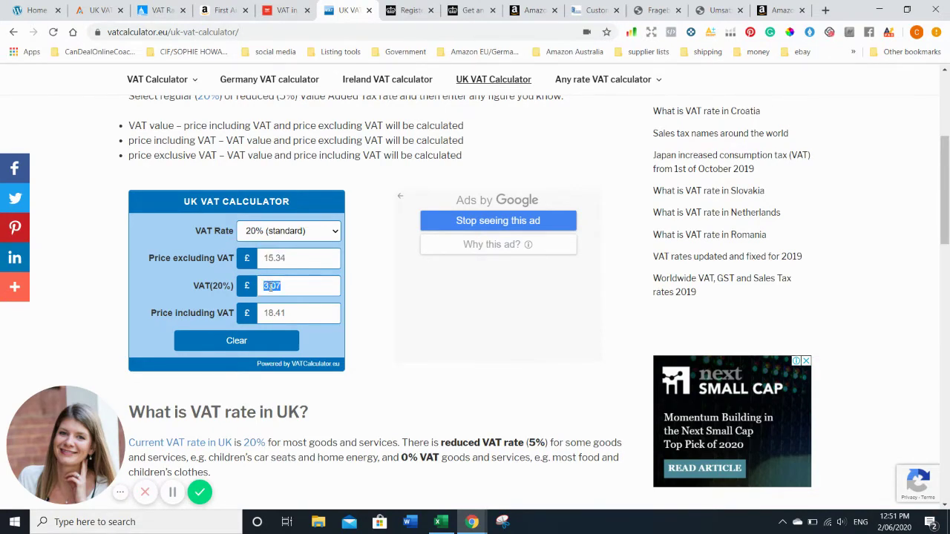